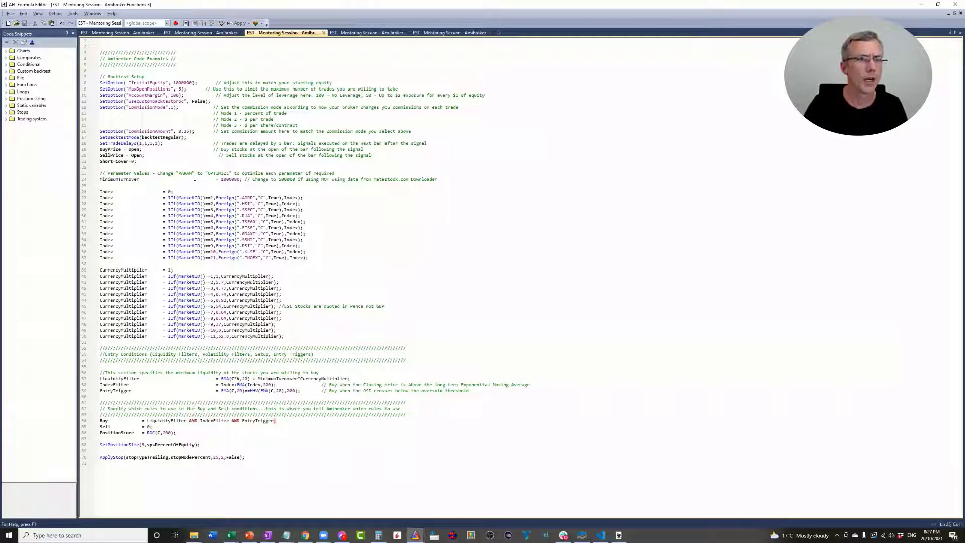
pyautogui.keyDown('ctrl'); pyautogui.scroll(1, 193, 182); pyautogui.keyUp('ctrl')
pyautogui.keyDown('ctrl'); pyautogui.scroll(1, 194, 188); pyautogui.keyUp('ctrl')
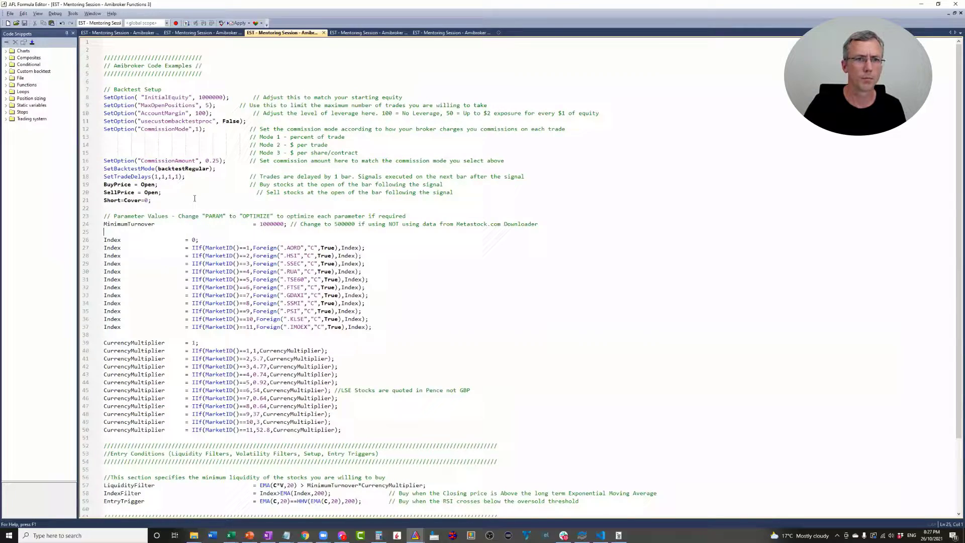
pyautogui.keyDown('ctrl'); pyautogui.scroll(1, 194, 198); pyautogui.keyUp('ctrl')
pyautogui.keyDown('ctrl'); pyautogui.scroll(1, 194, 197); pyautogui.keyUp('ctrl')
pyautogui.scroll(-3, 255, 157)
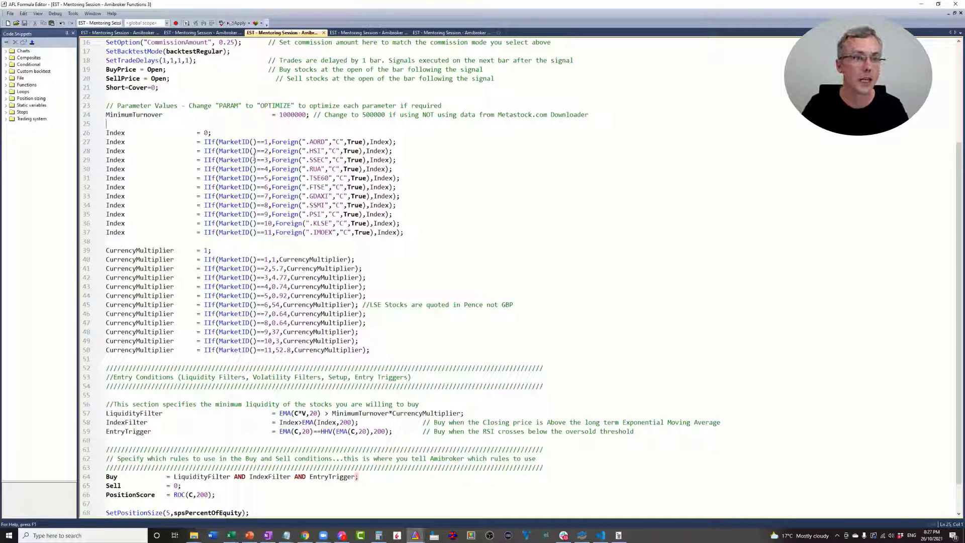
pyautogui.scroll(1, 248, 124)
pyautogui.scroll(2, 266, 187)
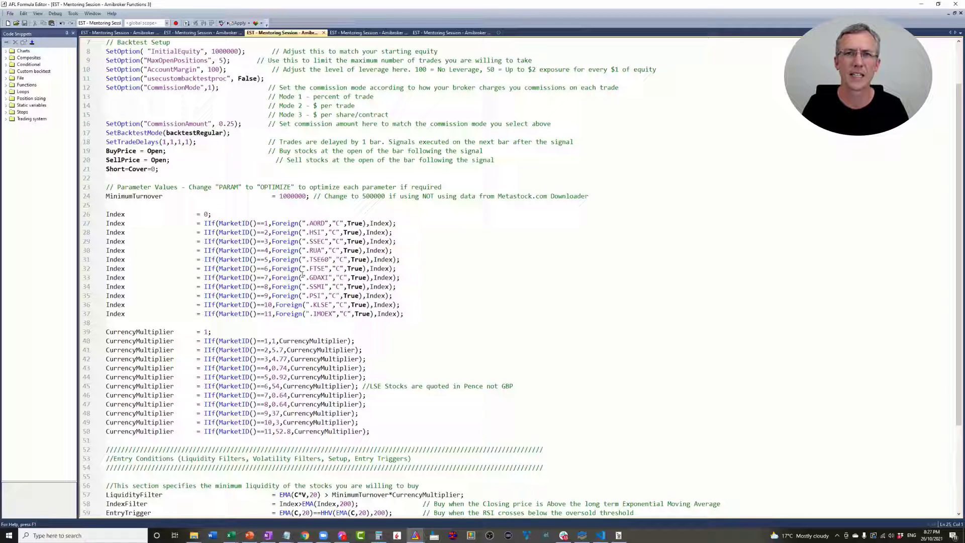
pyautogui.scroll(-1, 339, 288)
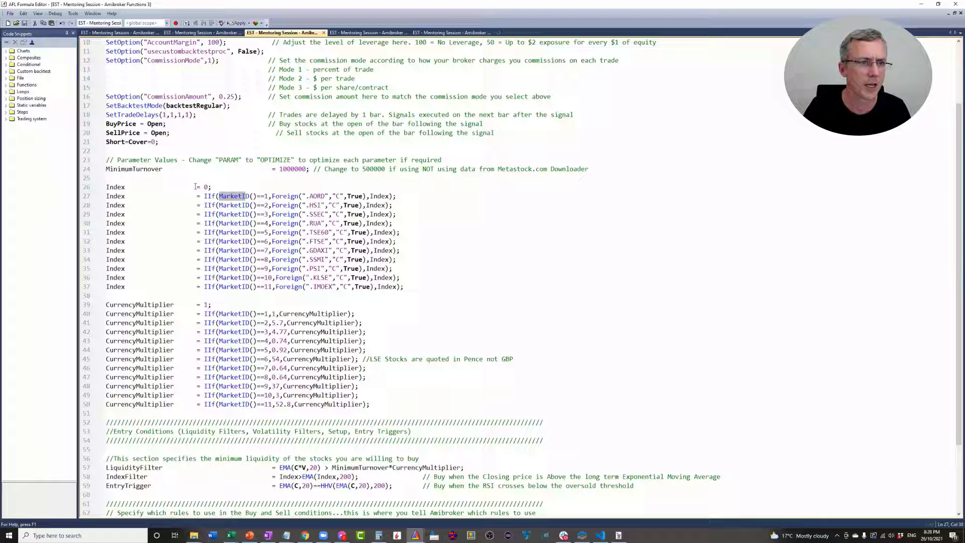
# Highlight the Index variable, its starting value 0, and the eleven per-market Index lines
pyautogui.doubleClick(115, 187)
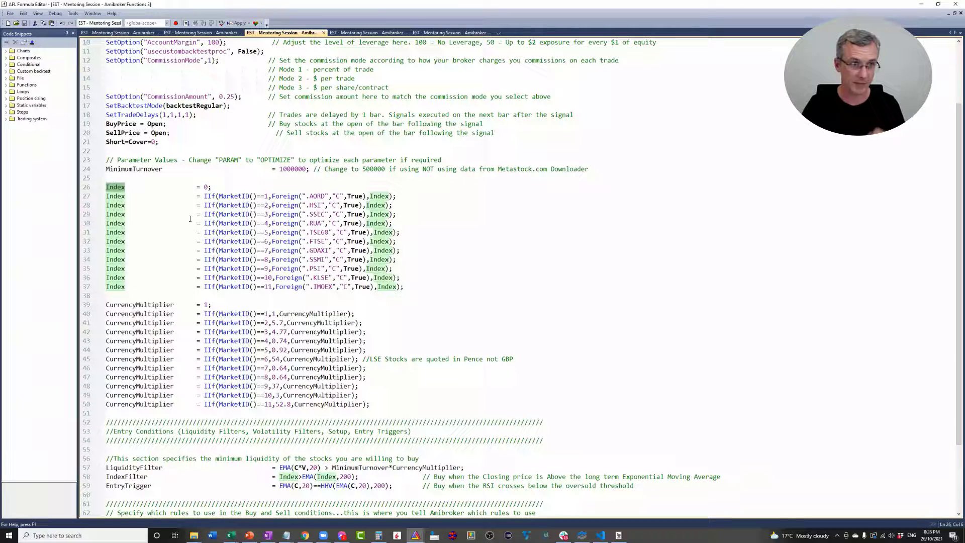
pyautogui.click(206, 187)
pyautogui.doubleClick(207, 187)
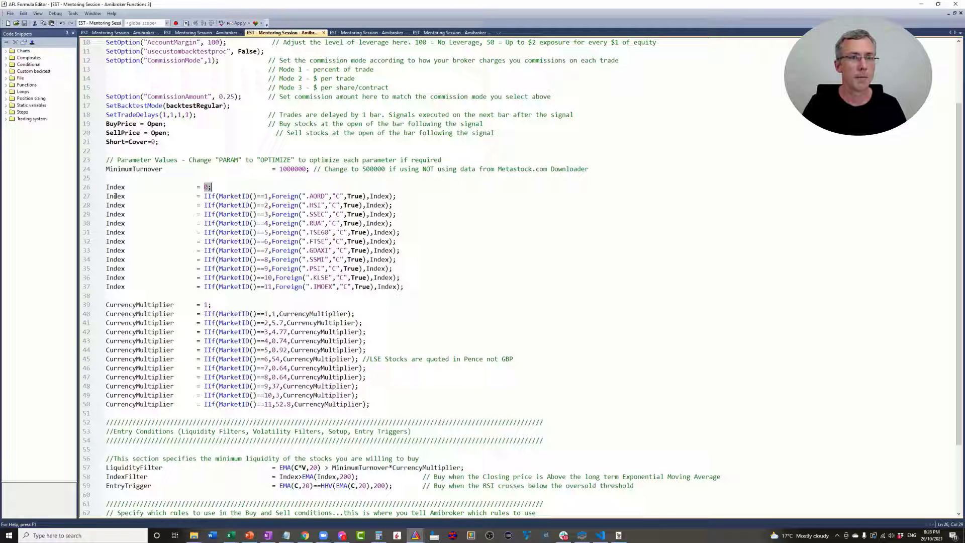
pyautogui.moveTo(104, 196); pyautogui.dragTo(414, 285)
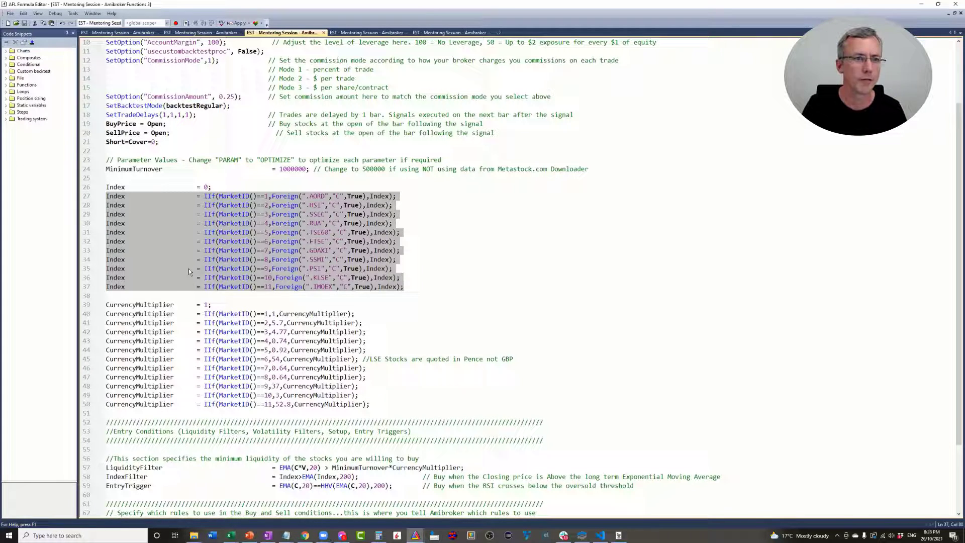
pyautogui.click(149, 204)
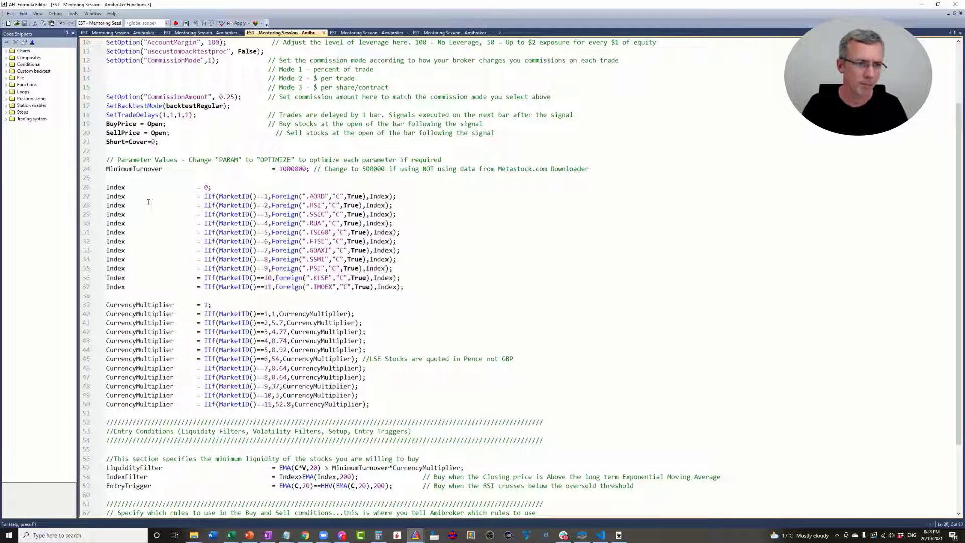
# Explain line 27: its IIf, the MarketID()==1 condition, the Foreign .AORD close and the Index fallback
pyautogui.doubleClick(205, 197)
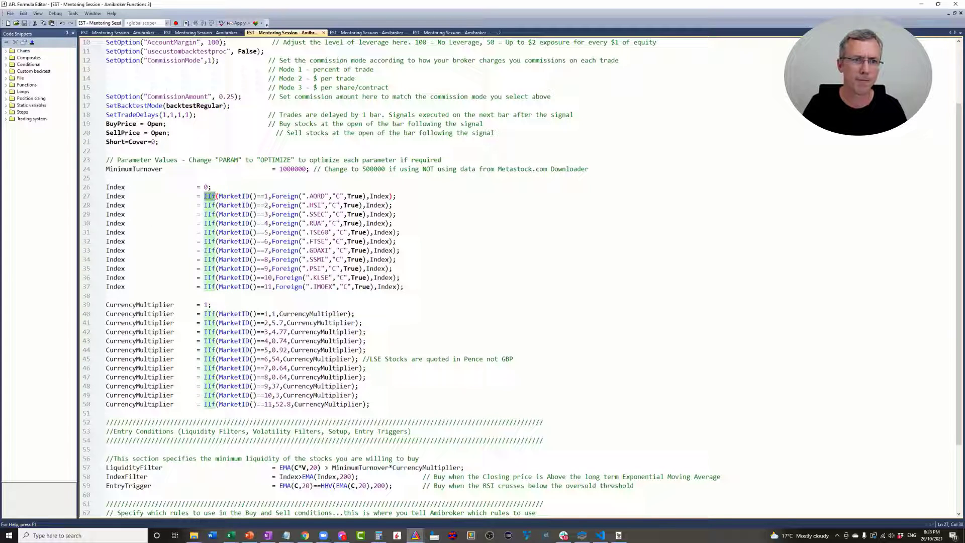
pyautogui.moveTo(219, 196); pyautogui.dragTo(268, 196)
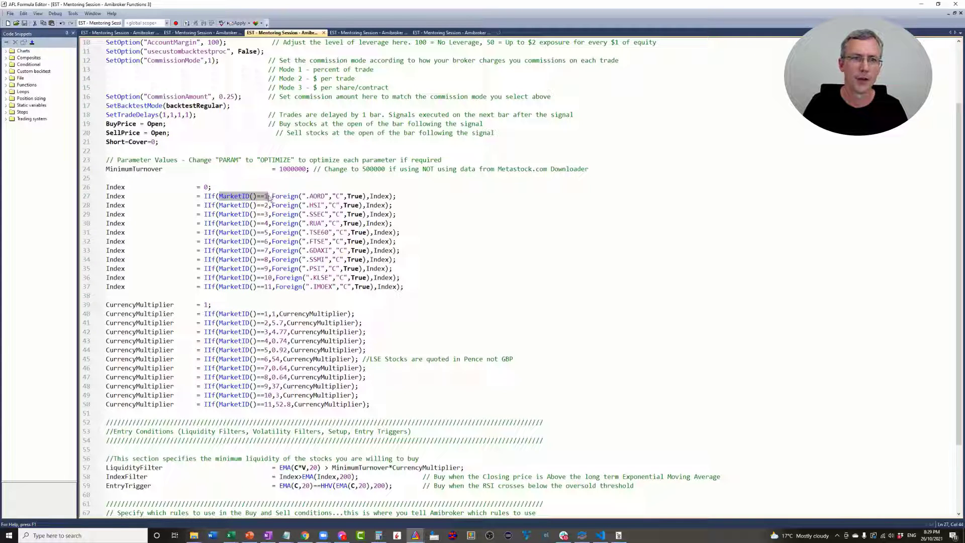
pyautogui.doubleClick(114, 196)
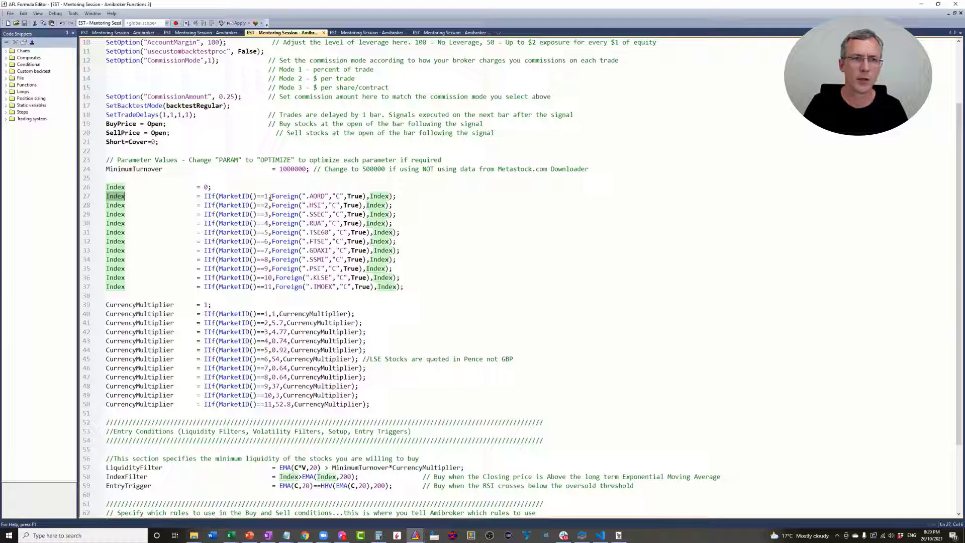
pyautogui.moveTo(272, 196); pyautogui.dragTo(367, 198)
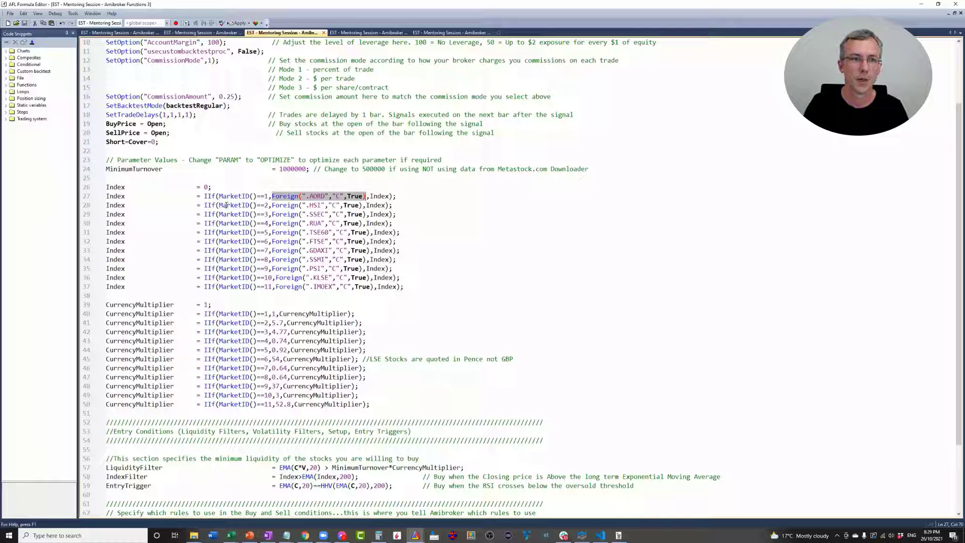
pyautogui.doubleClick(374, 196)
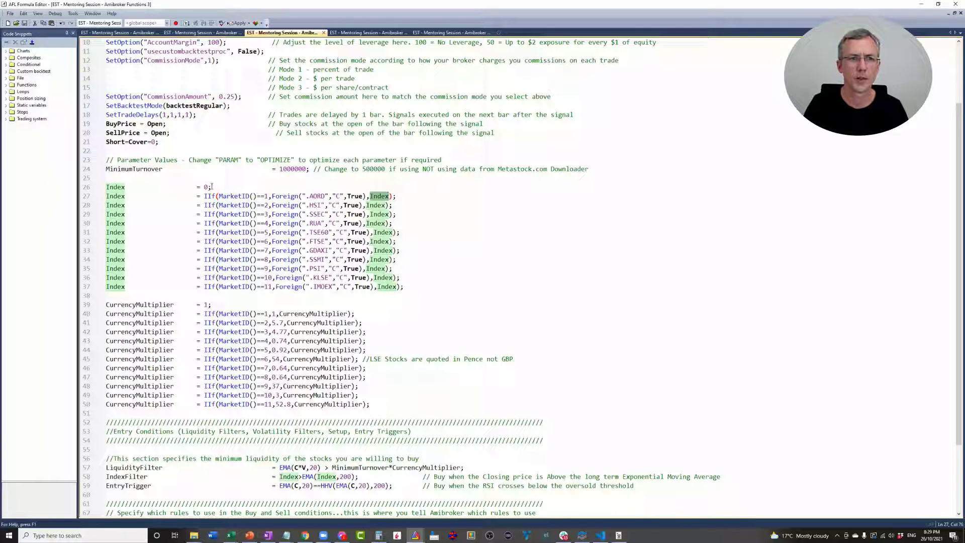
pyautogui.click(116, 206)
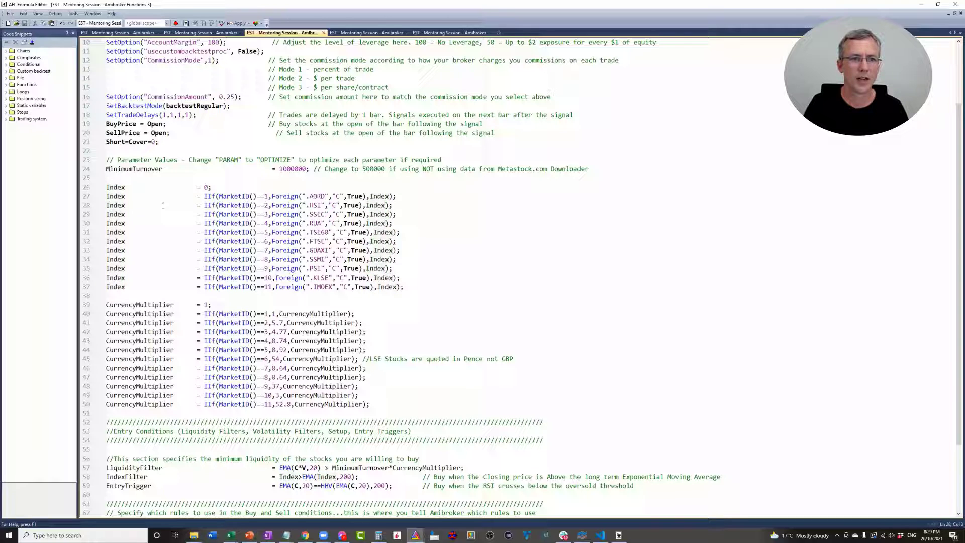
# Explain line 28's MarketID()==2 condition and .HSI series, then bring up the AmiBroker main window
pyautogui.moveTo(204, 205); pyautogui.dragTo(268, 206)
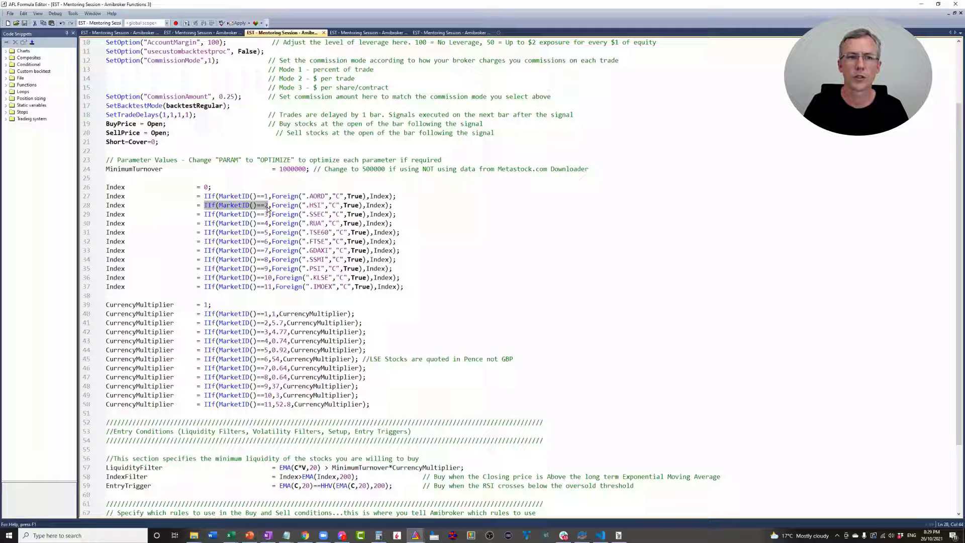
pyautogui.moveTo(272, 206); pyautogui.dragTo(365, 210)
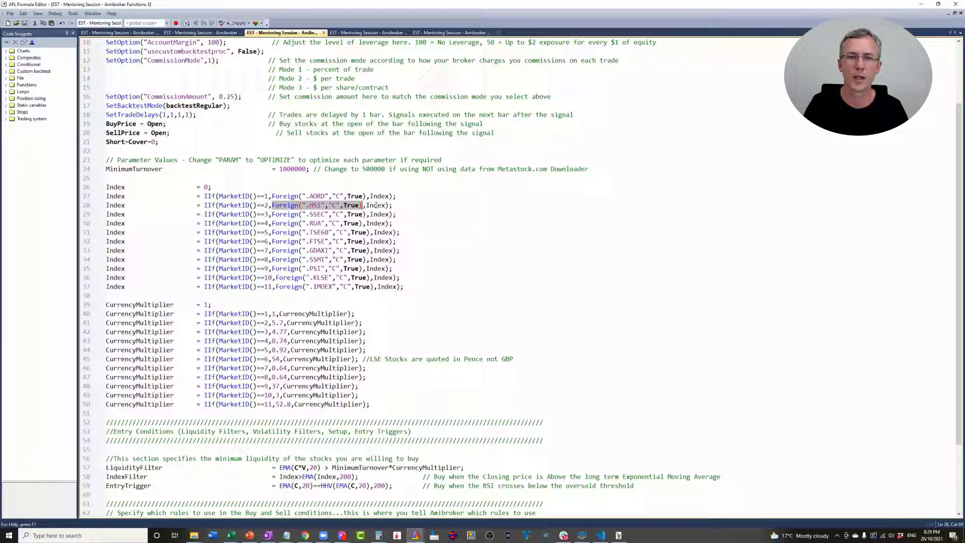
pyautogui.doubleClick(376, 205)
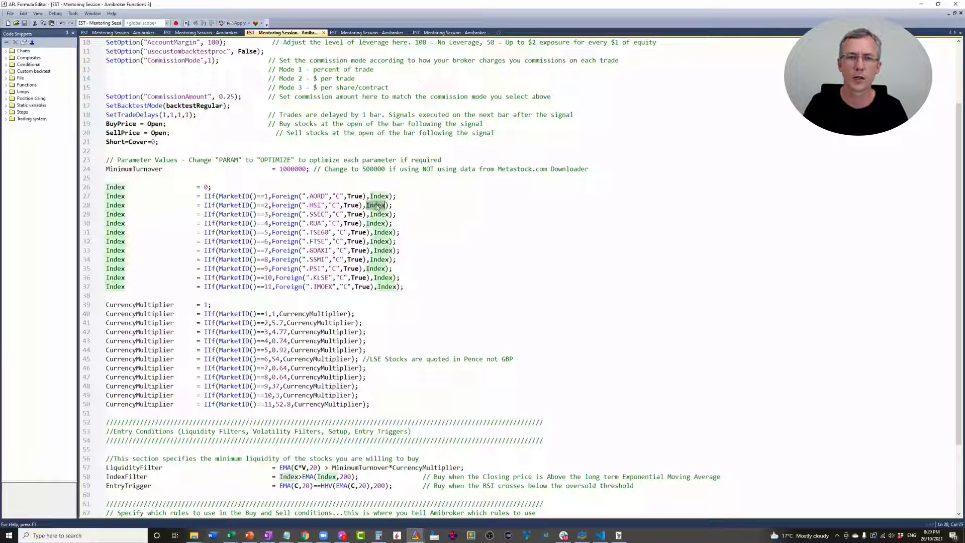
pyautogui.click(205, 214)
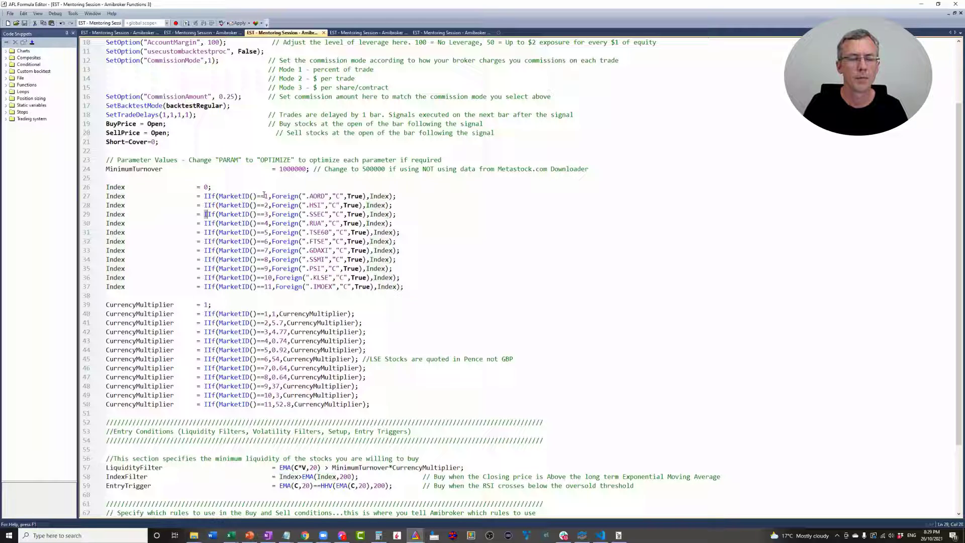
pyautogui.doubleClick(226, 197)
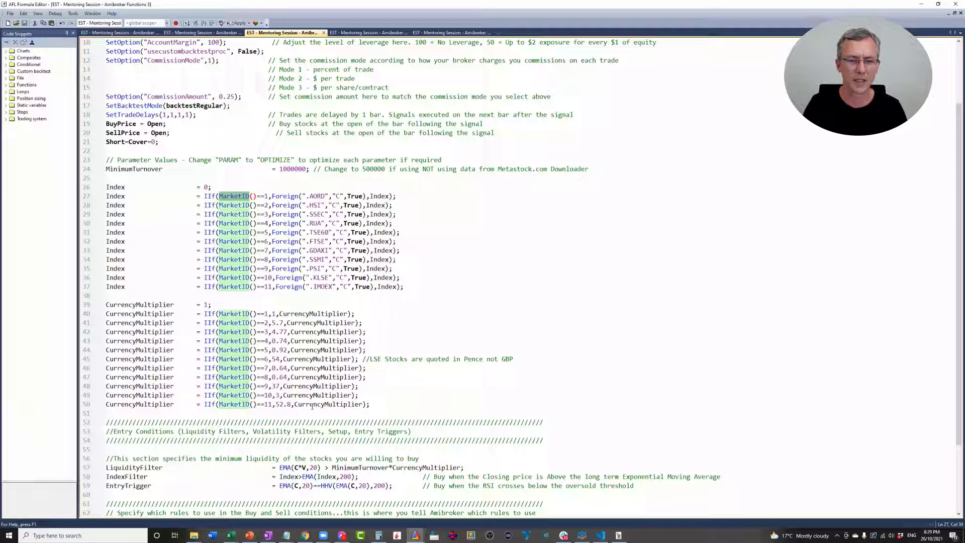
pyautogui.moveTo(415, 535)
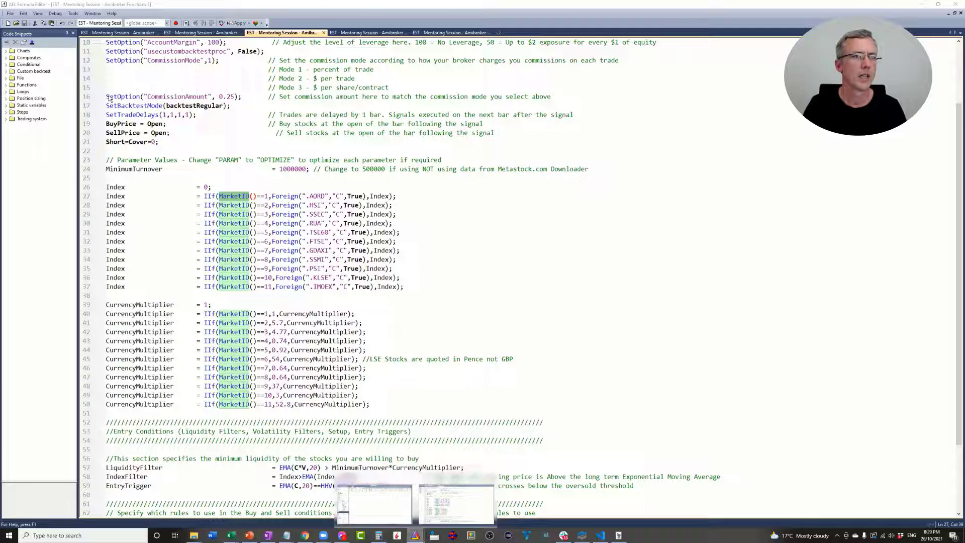
pyautogui.hotkey('alt', 'Tab')
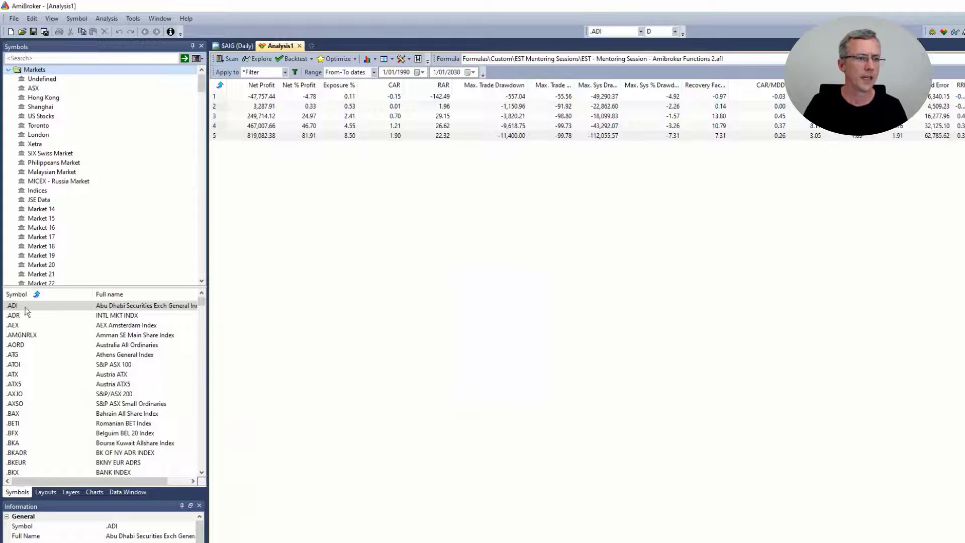
pyautogui.doubleClick(21, 70)
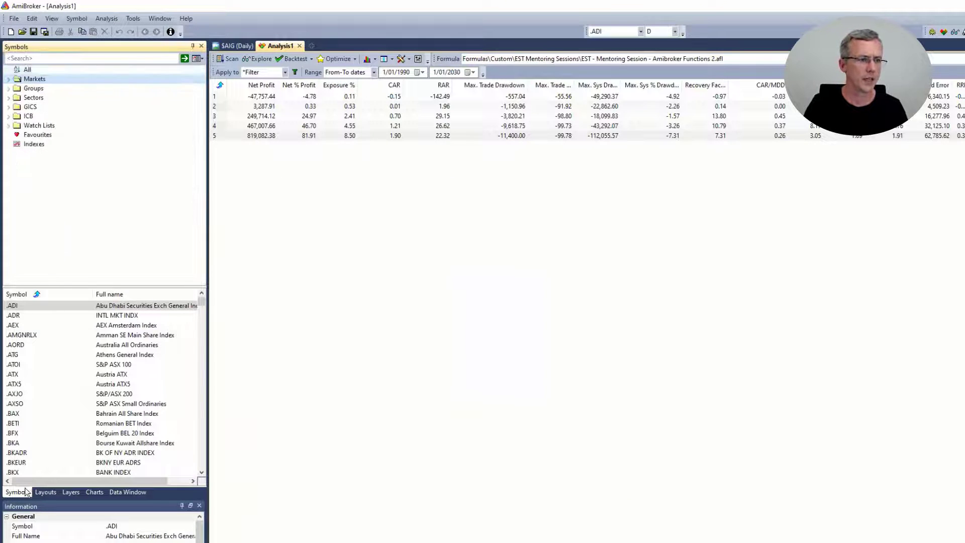
pyautogui.click(9, 80)
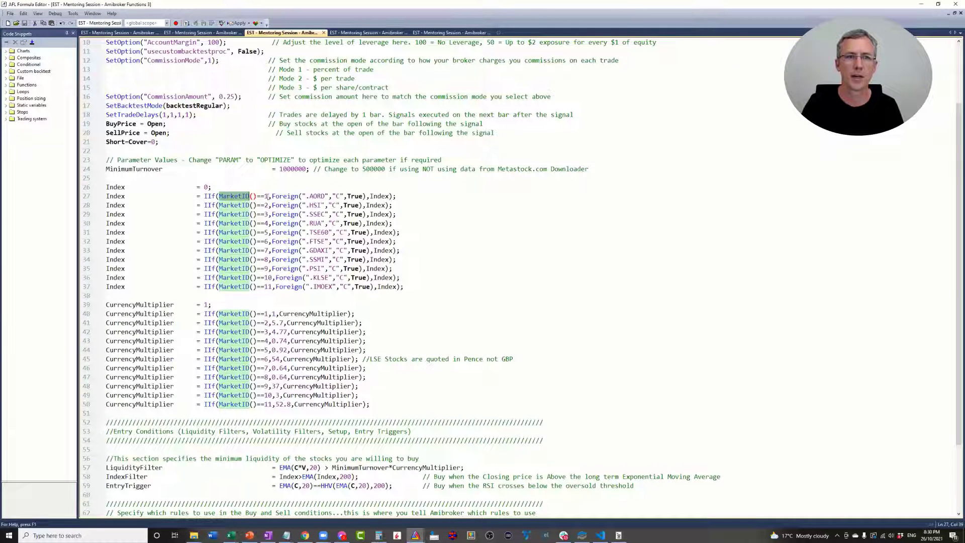
pyautogui.moveTo(218, 196); pyautogui.dragTo(267, 196)
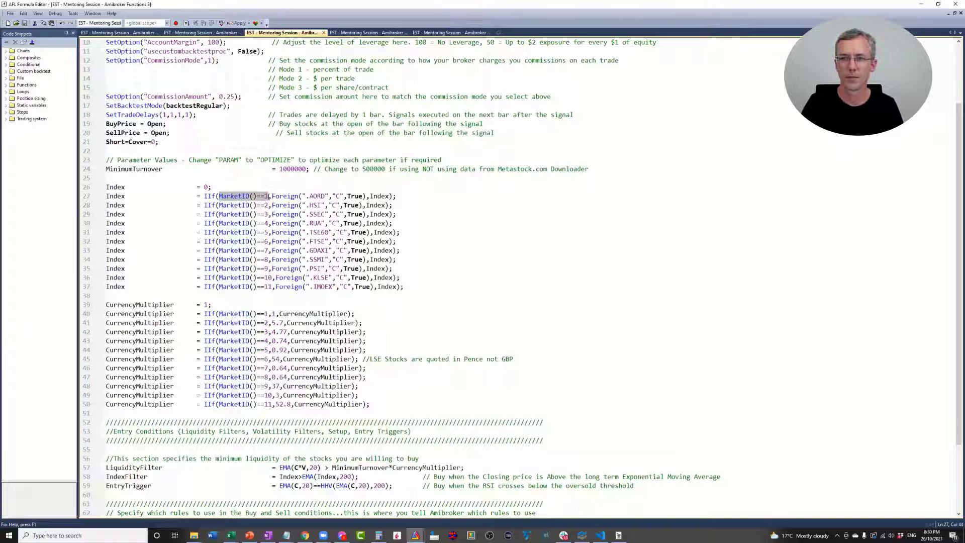
pyautogui.scroll(-2, 269, 196)
pyautogui.scroll(-1, 276, 208)
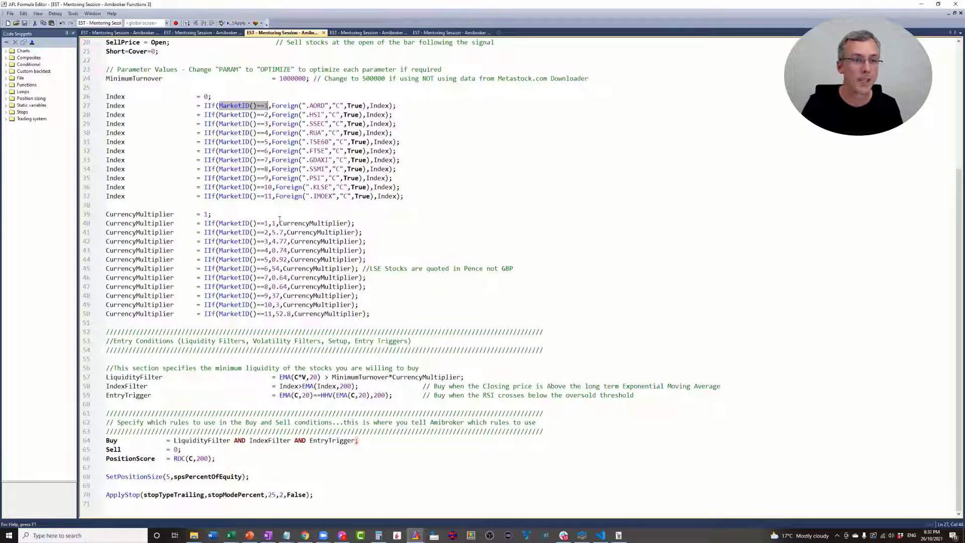
pyautogui.doubleClick(147, 214)
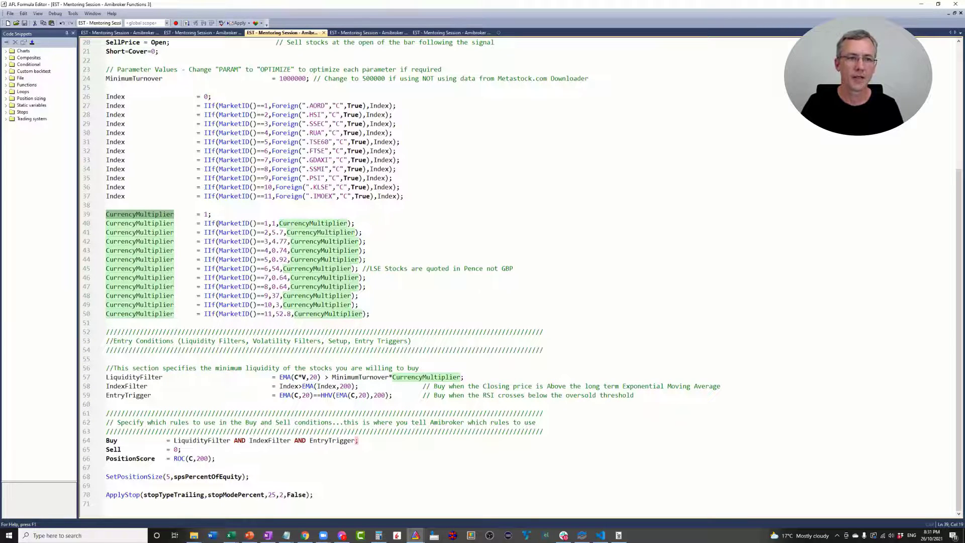
pyautogui.doubleClick(229, 223)
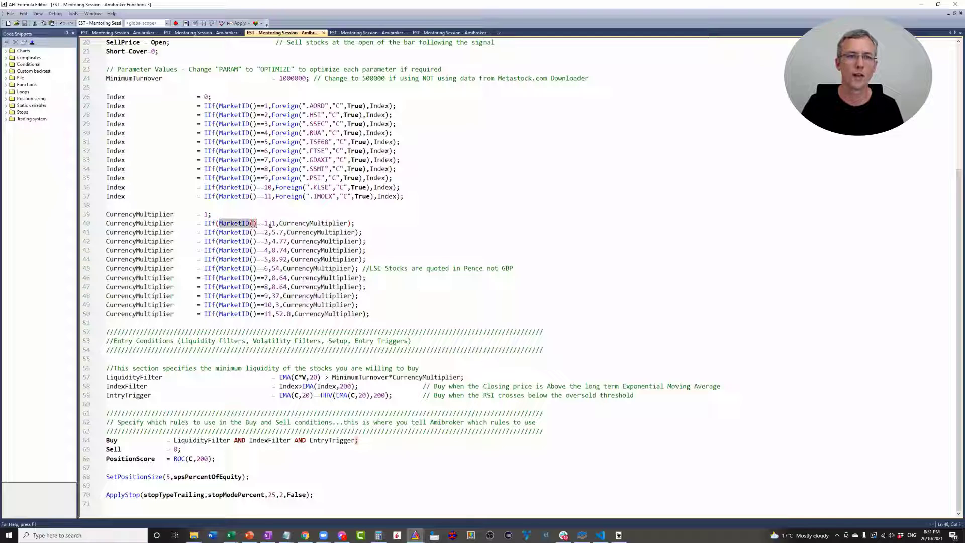
pyautogui.doubleClick(273, 224)
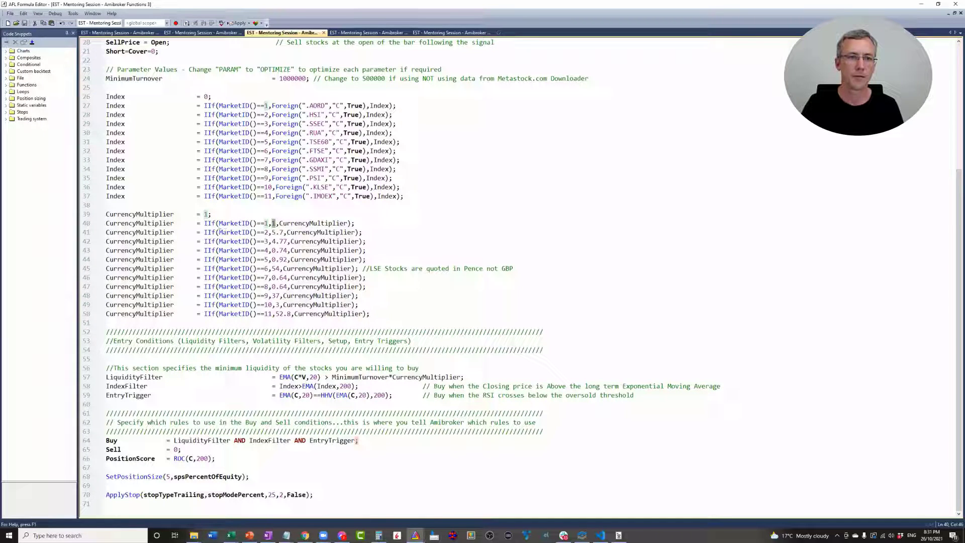
pyautogui.doubleClick(236, 233)
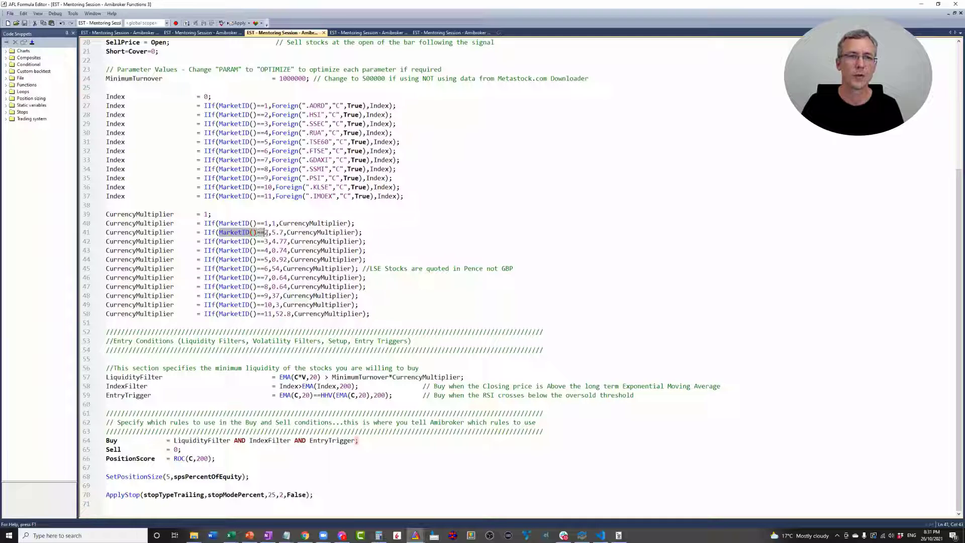
pyautogui.moveTo(271, 232); pyautogui.dragTo(283, 233)
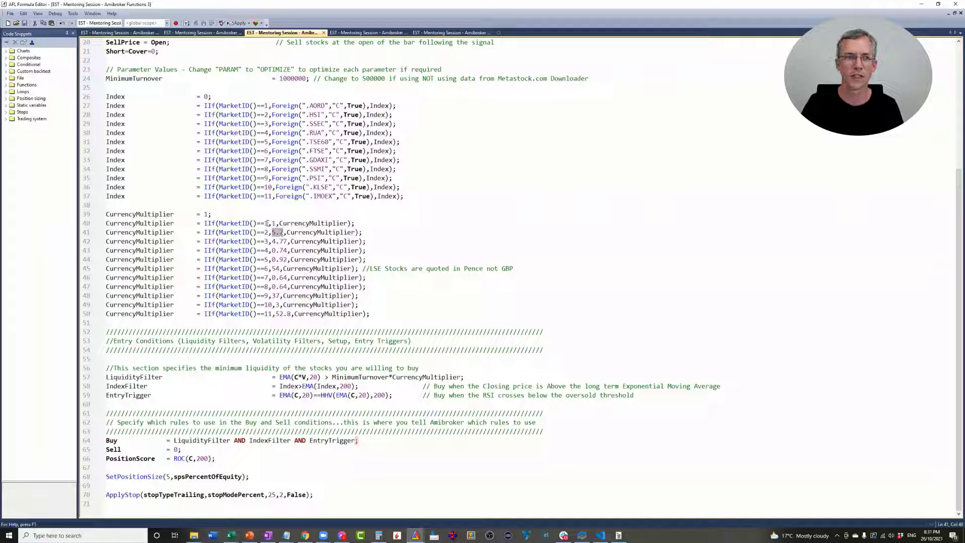
pyautogui.doubleClick(275, 223)
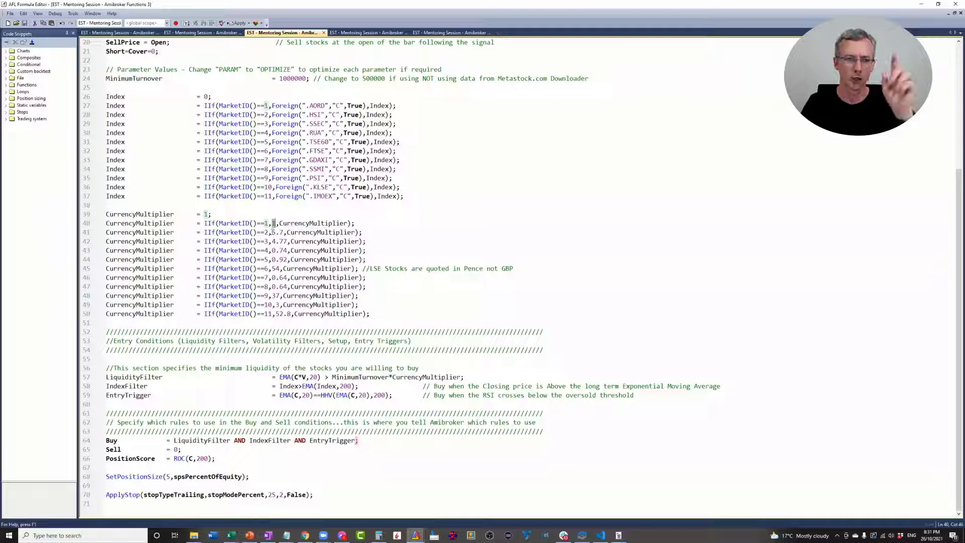
pyautogui.doubleClick(278, 232)
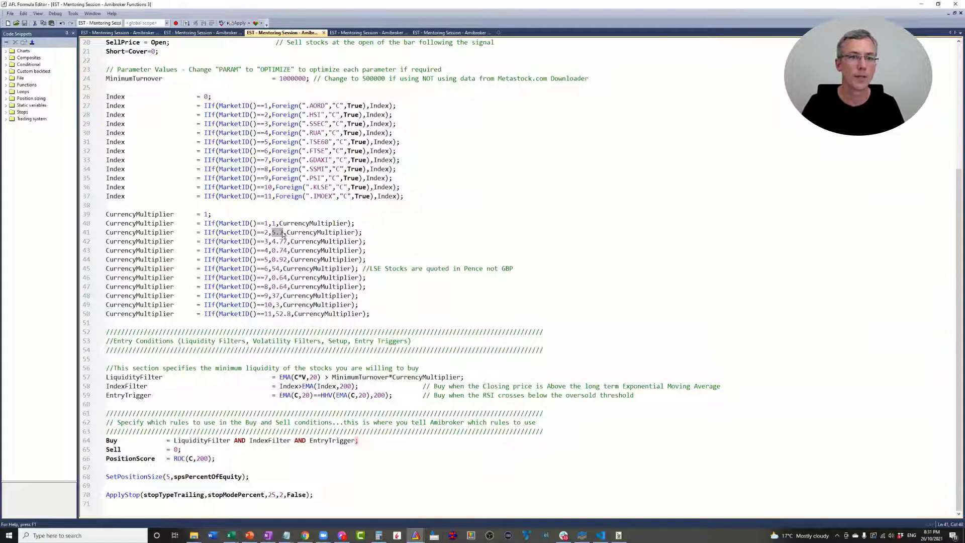
pyautogui.moveTo(205, 223); pyautogui.dragTo(376, 313)
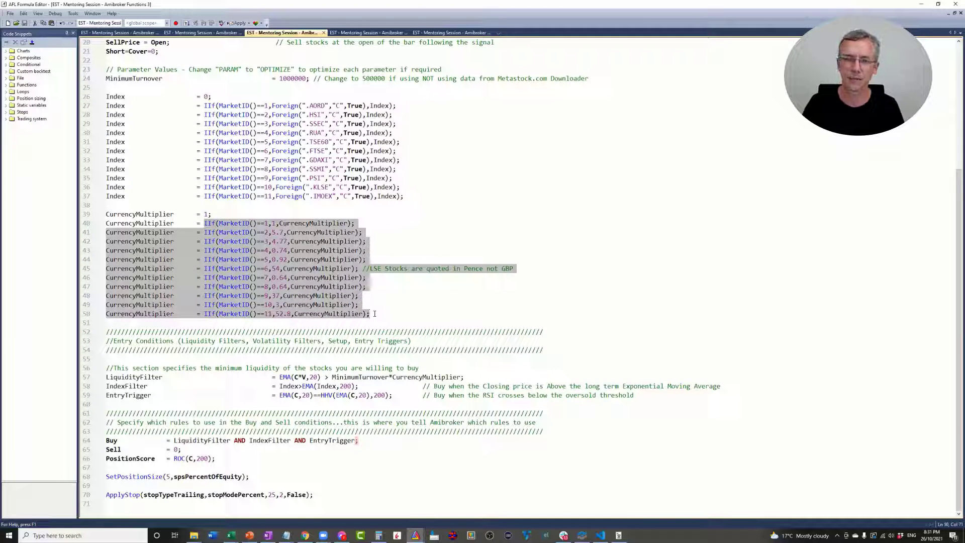
pyautogui.doubleClick(123, 387)
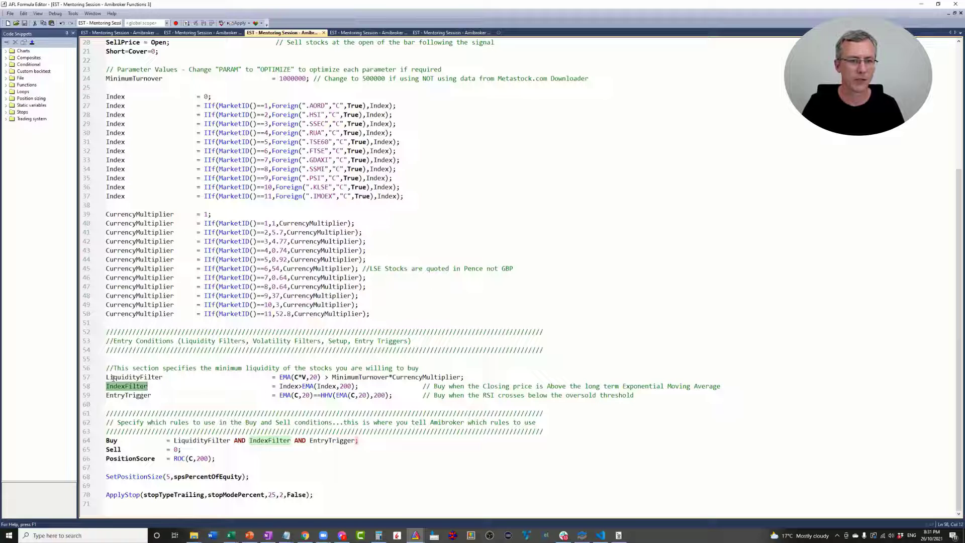
pyautogui.doubleClick(112, 378)
pyautogui.moveTo(280, 377); pyautogui.dragTo(329, 377)
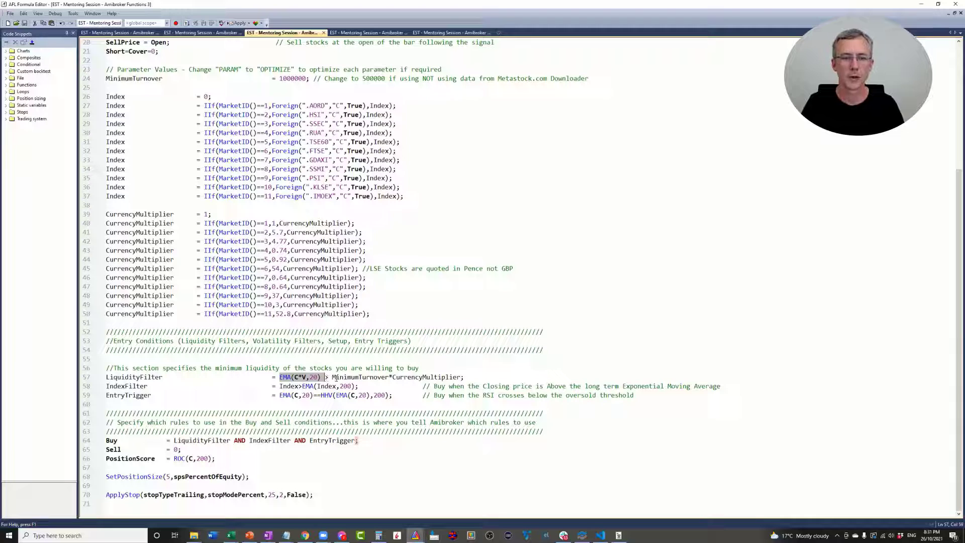
pyautogui.doubleClick(350, 377)
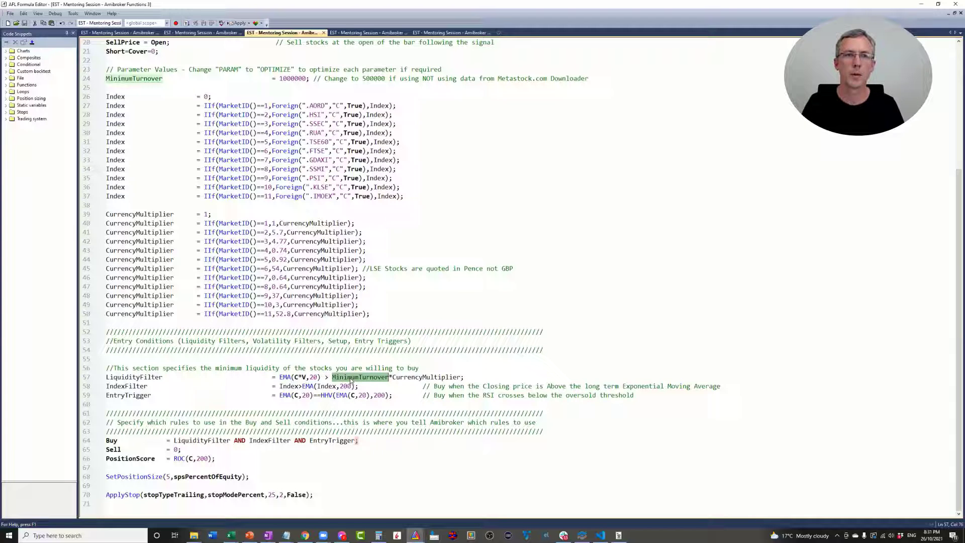
pyautogui.doubleClick(292, 79)
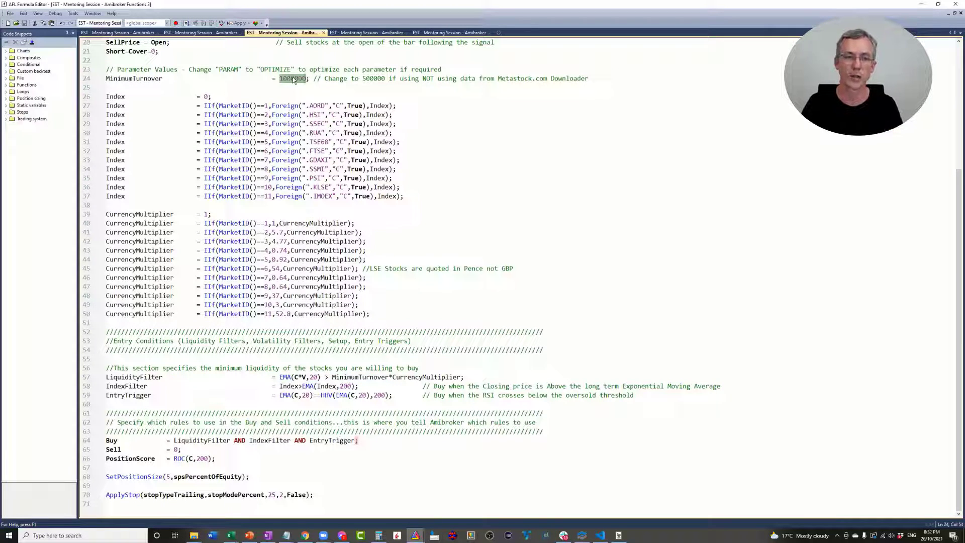
pyautogui.doubleClick(392, 377)
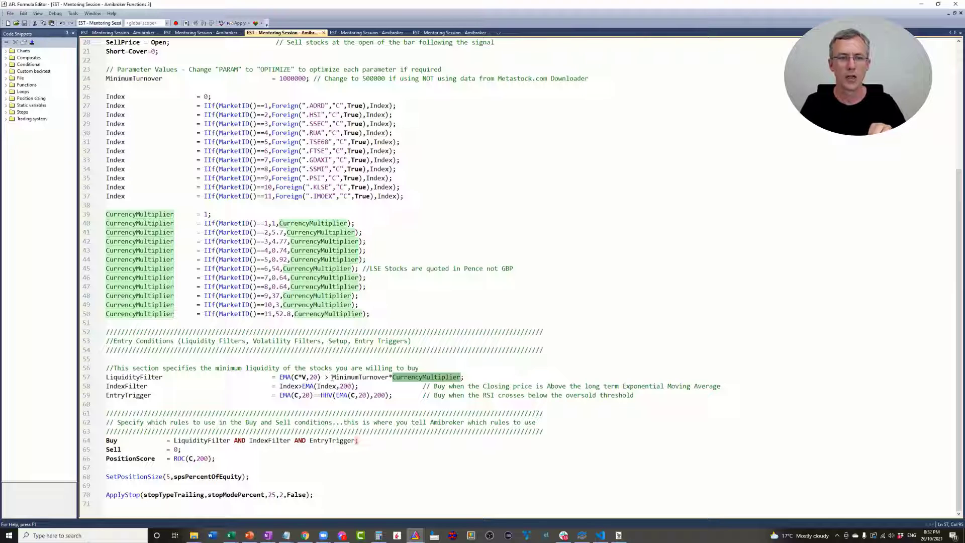
pyautogui.moveTo(332, 377); pyautogui.dragTo(464, 378)
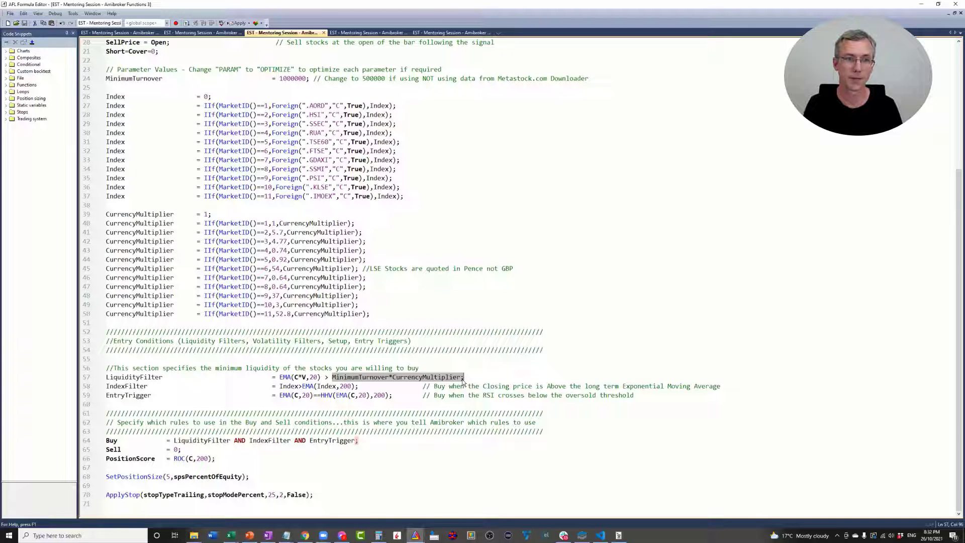
pyautogui.moveTo(220, 224); pyautogui.dragTo(260, 224)
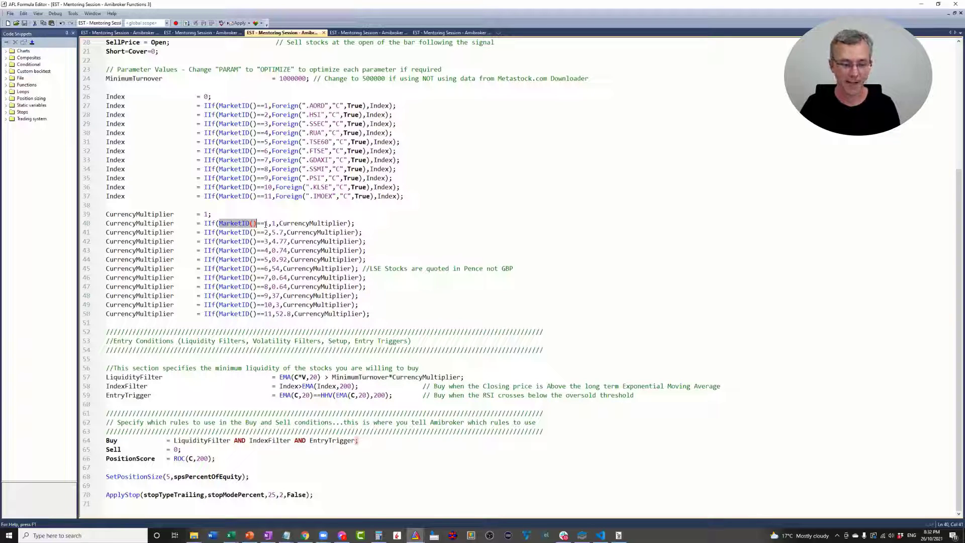
pyautogui.hotkey('alt', 'Tab')
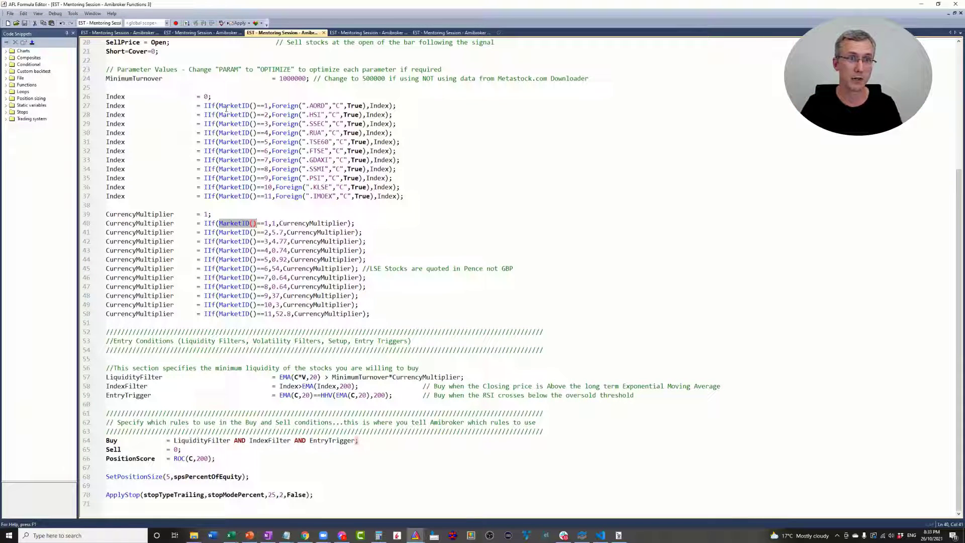
pyautogui.moveTo(235, 105); pyautogui.dragTo(369, 106)
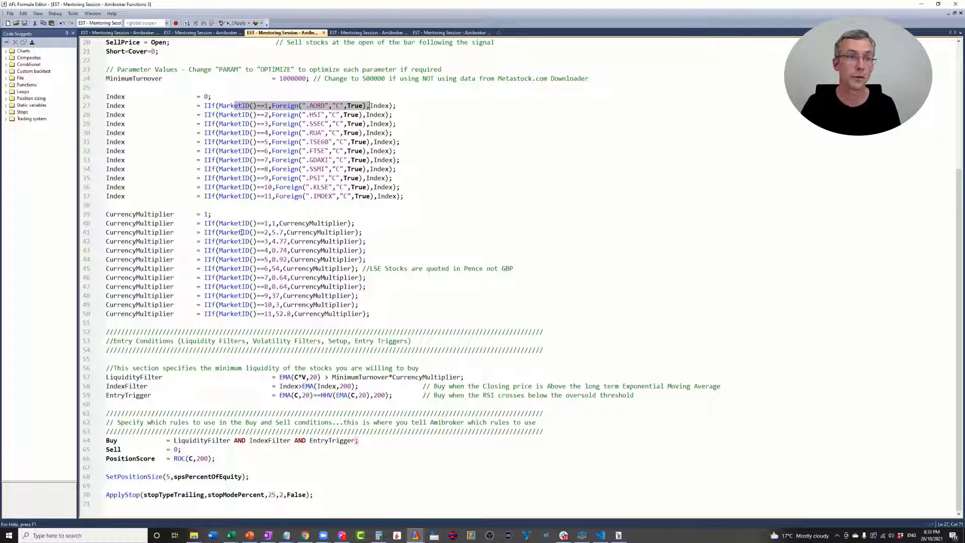
pyautogui.moveTo(250, 224); pyautogui.dragTo(349, 224)
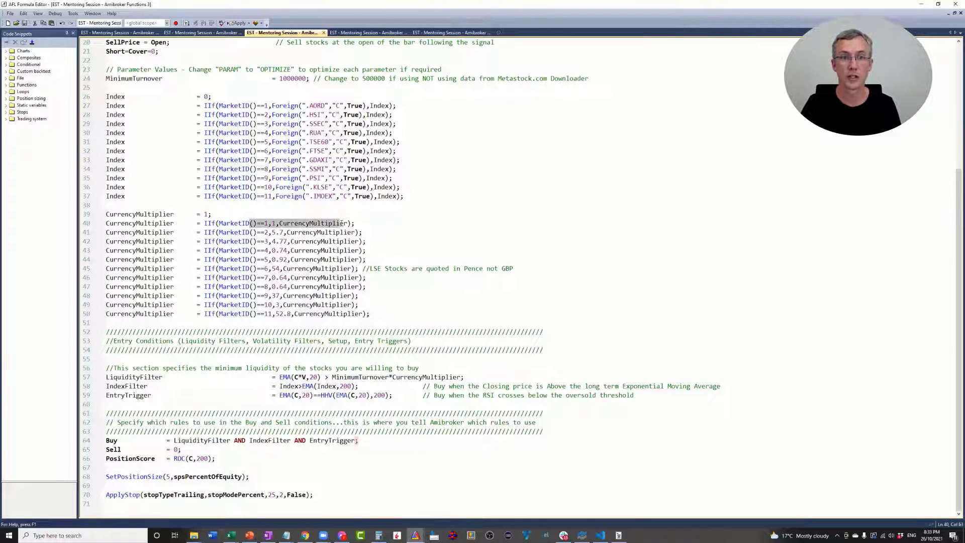